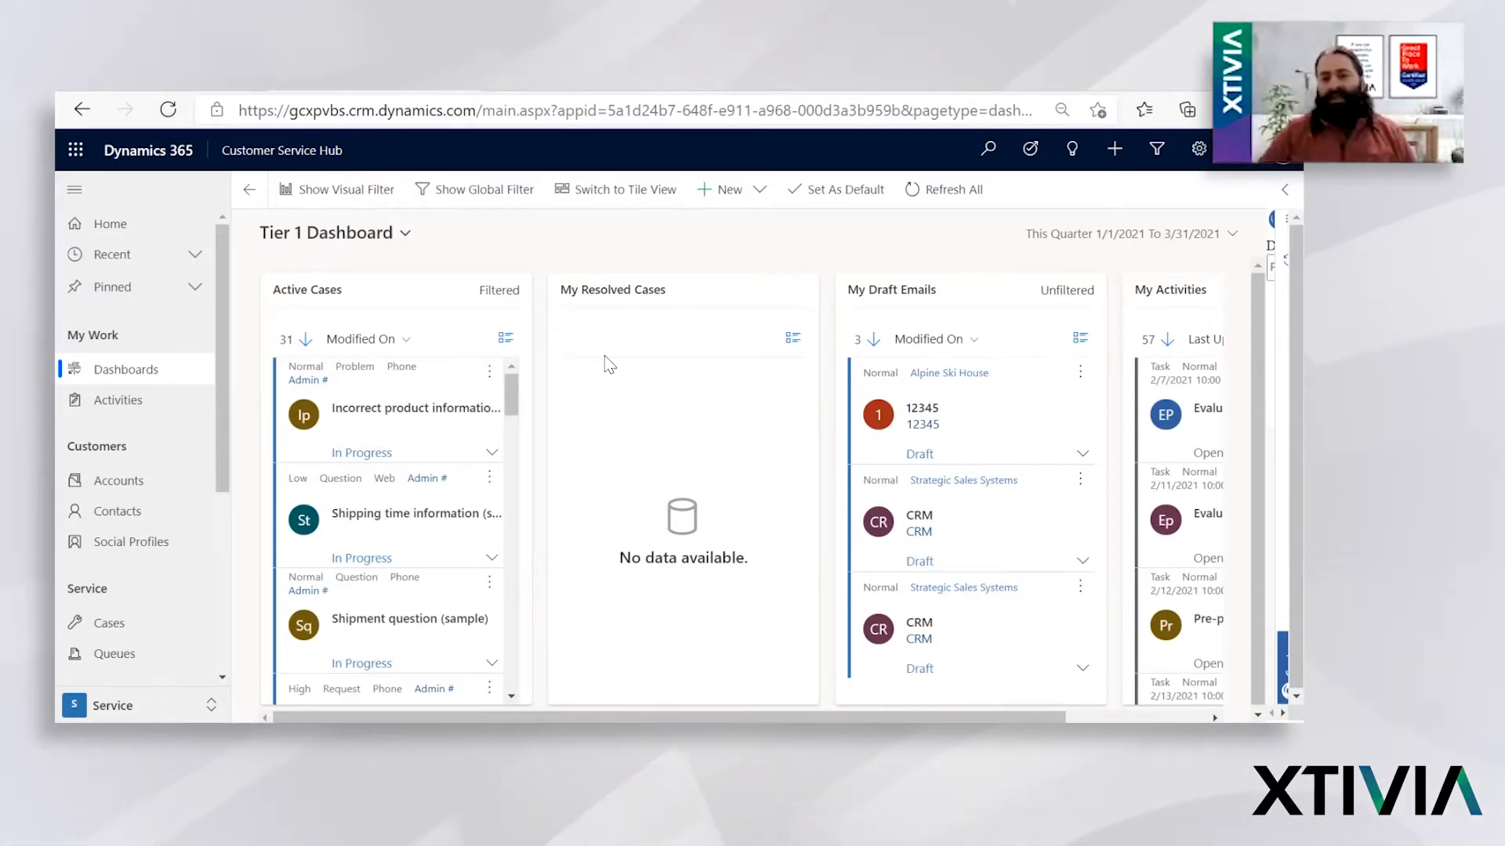
Step: Look across the Tier 1 Dashboard's case, email and activity lists, and switch to the Tier 2 Dashboard
scroll(609, 365, right, 3)
scroll(610, 365, left, 3)
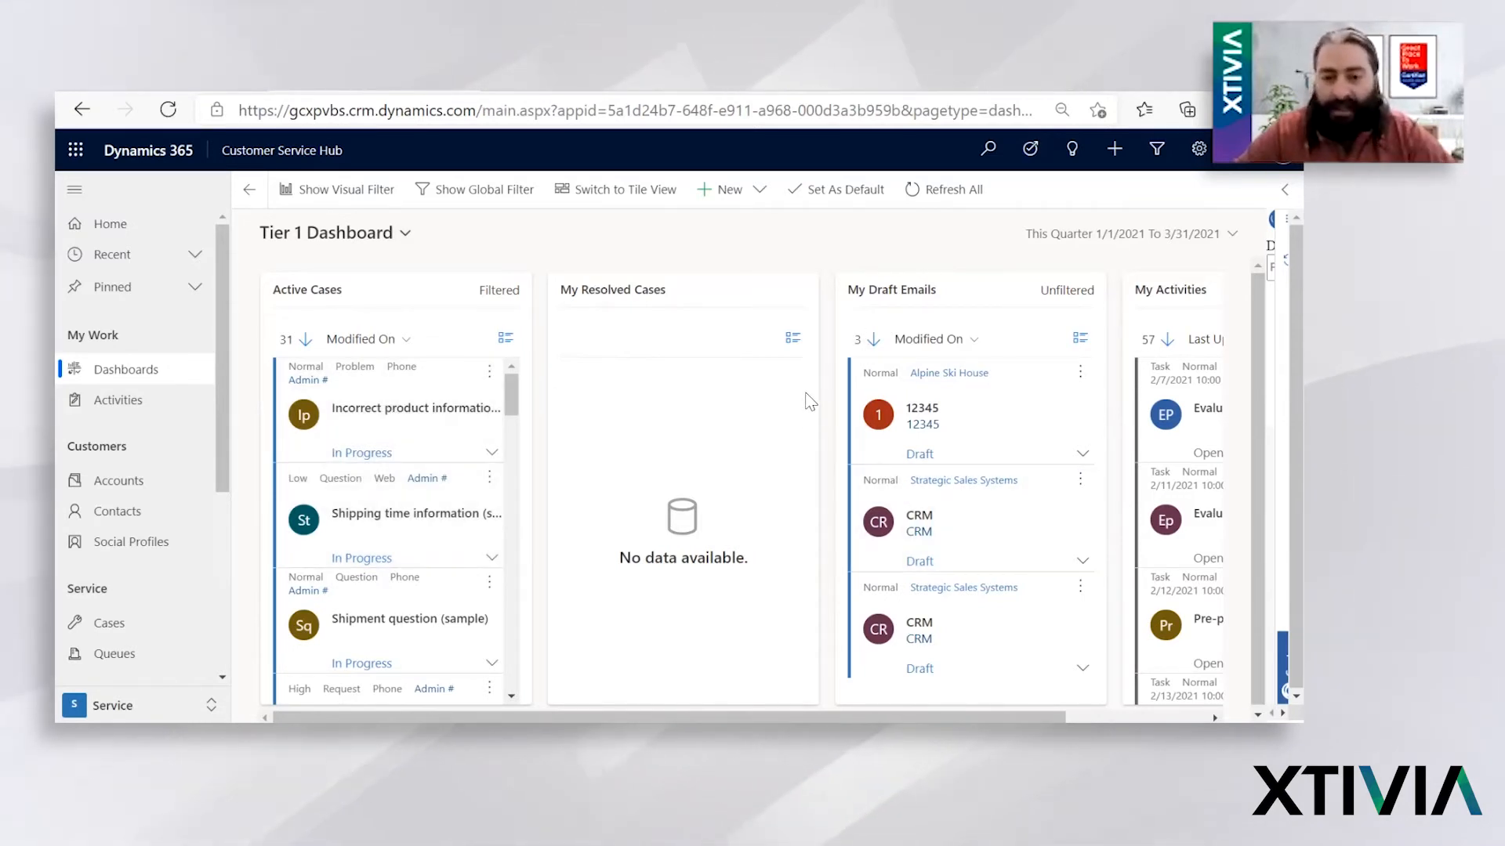
scroll(811, 402, down, 2)
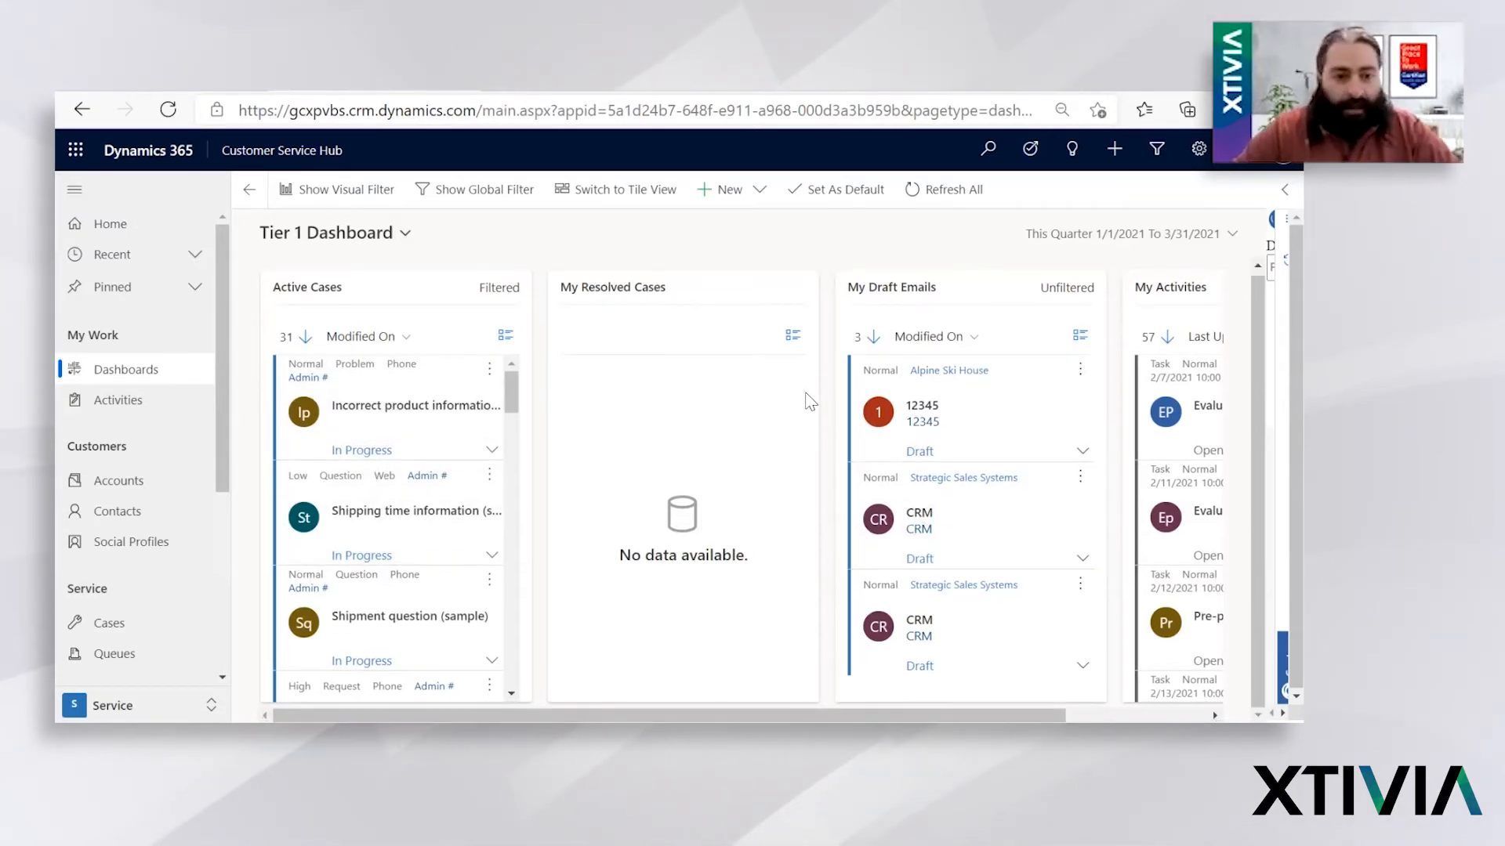
click(405, 235)
click(354, 536)
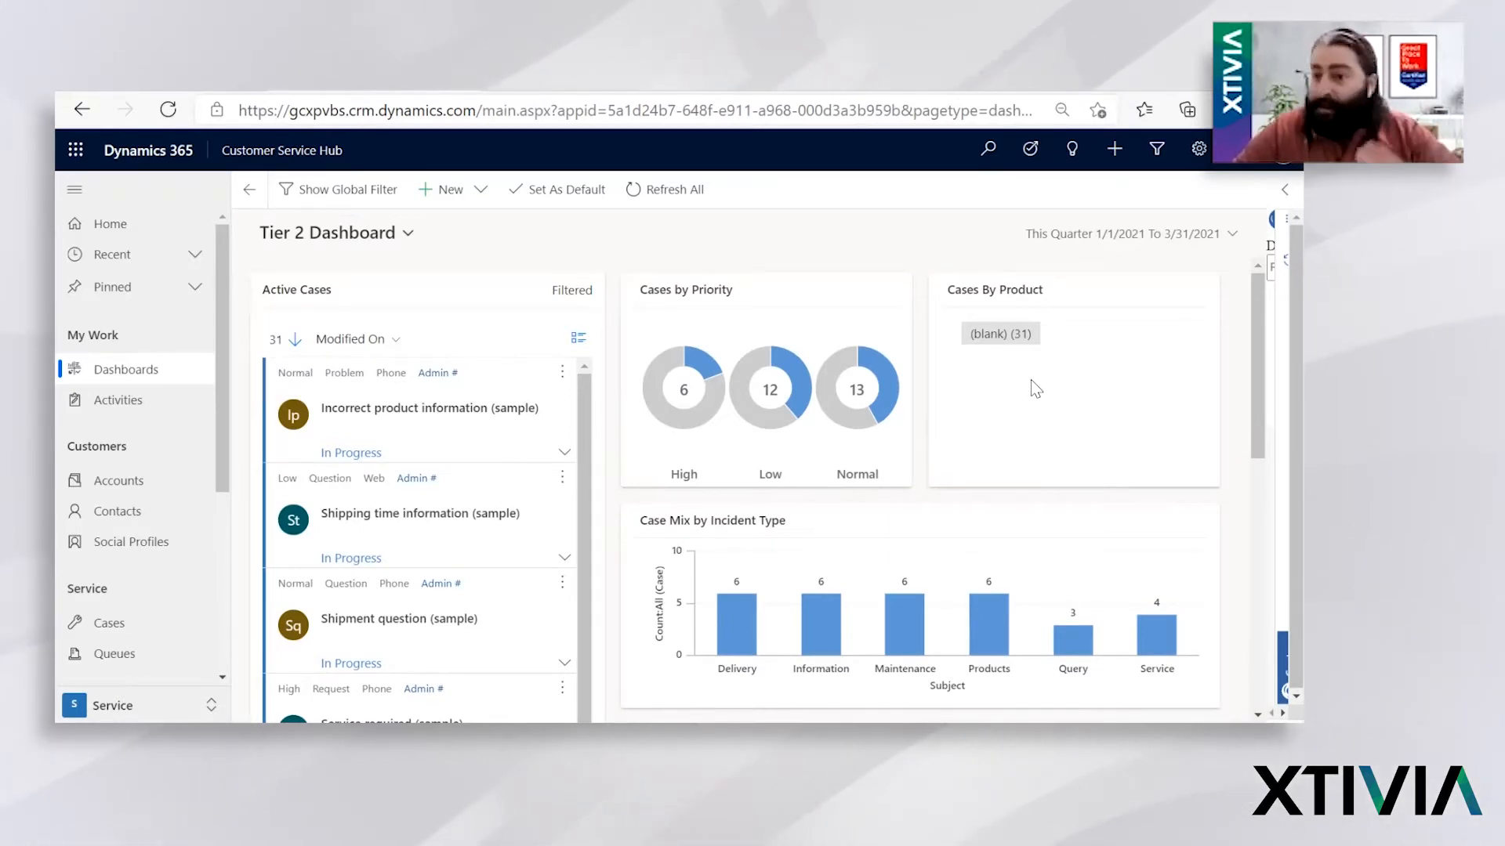
Step: Examine the Tier 2 Dashboard's case charts and the tiles under Other Queues and Views
scroll(1032, 379, down, 3)
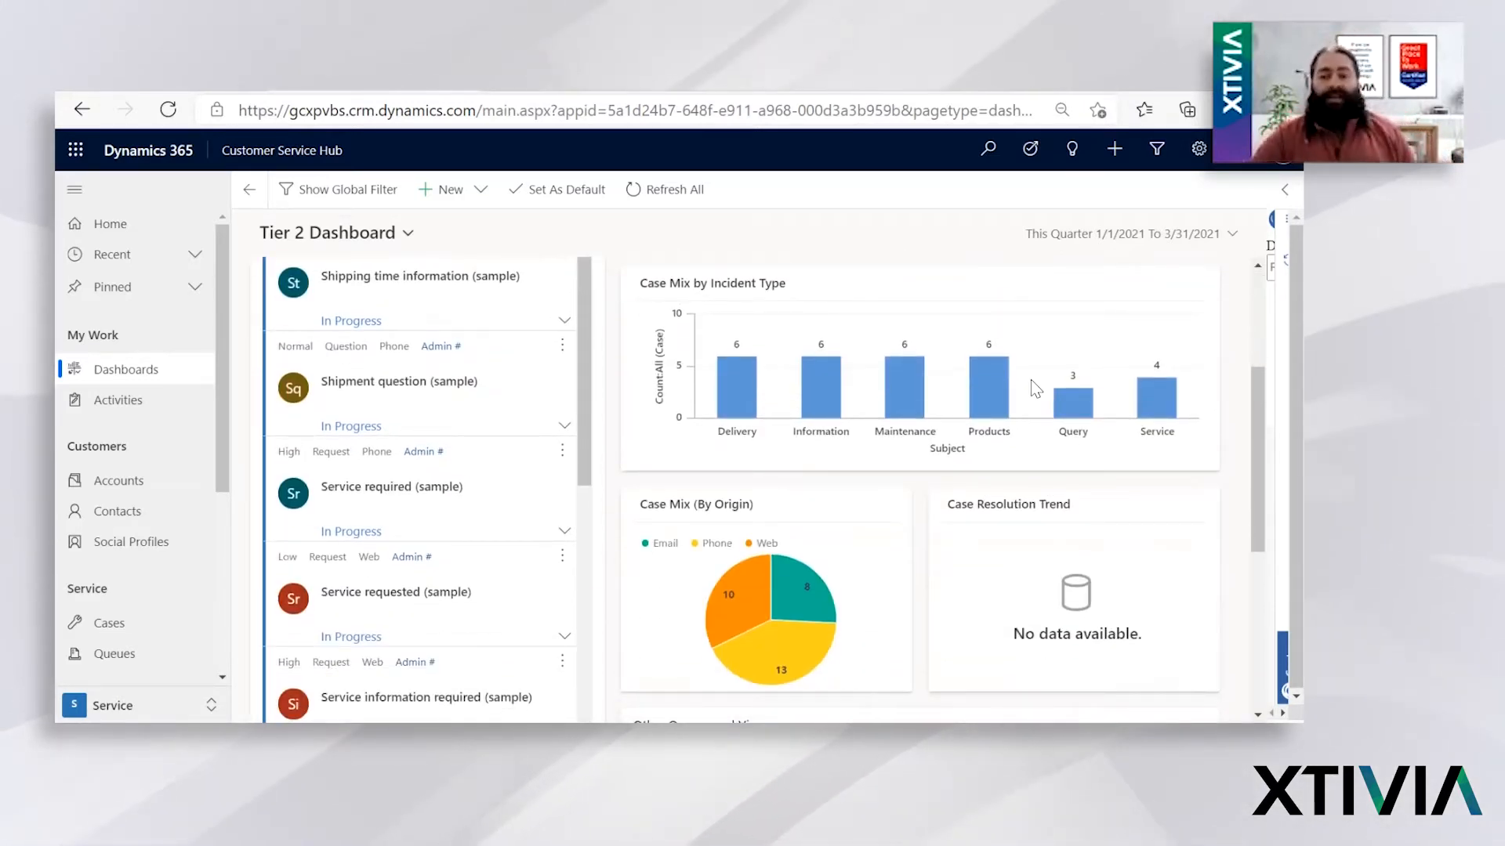
scroll(1031, 388, down, 1)
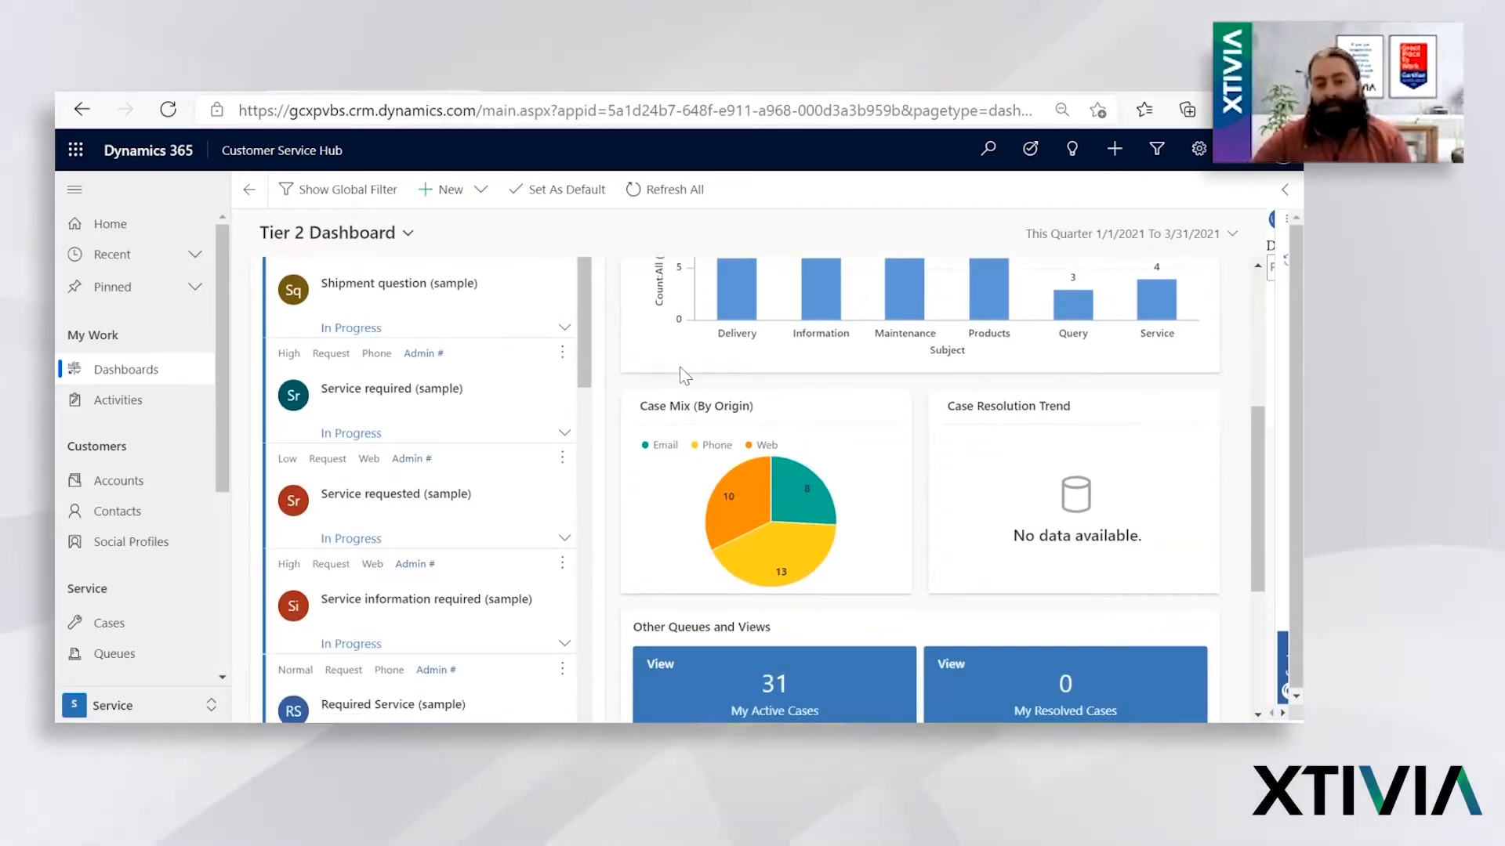
scroll(681, 370, down, 1)
scroll(682, 375, down, 2)
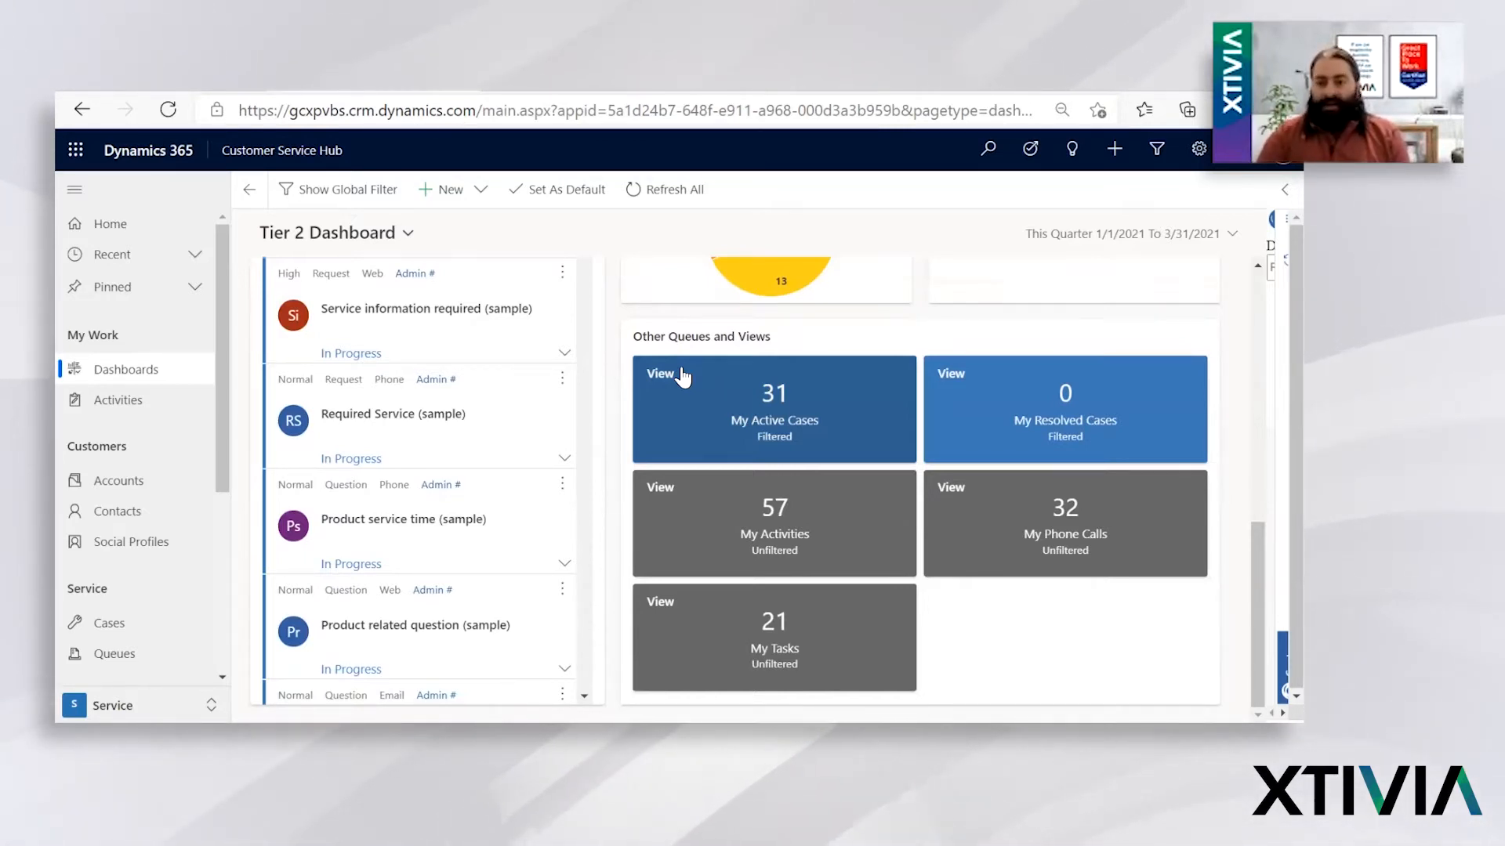
scroll(612, 334, up, 6)
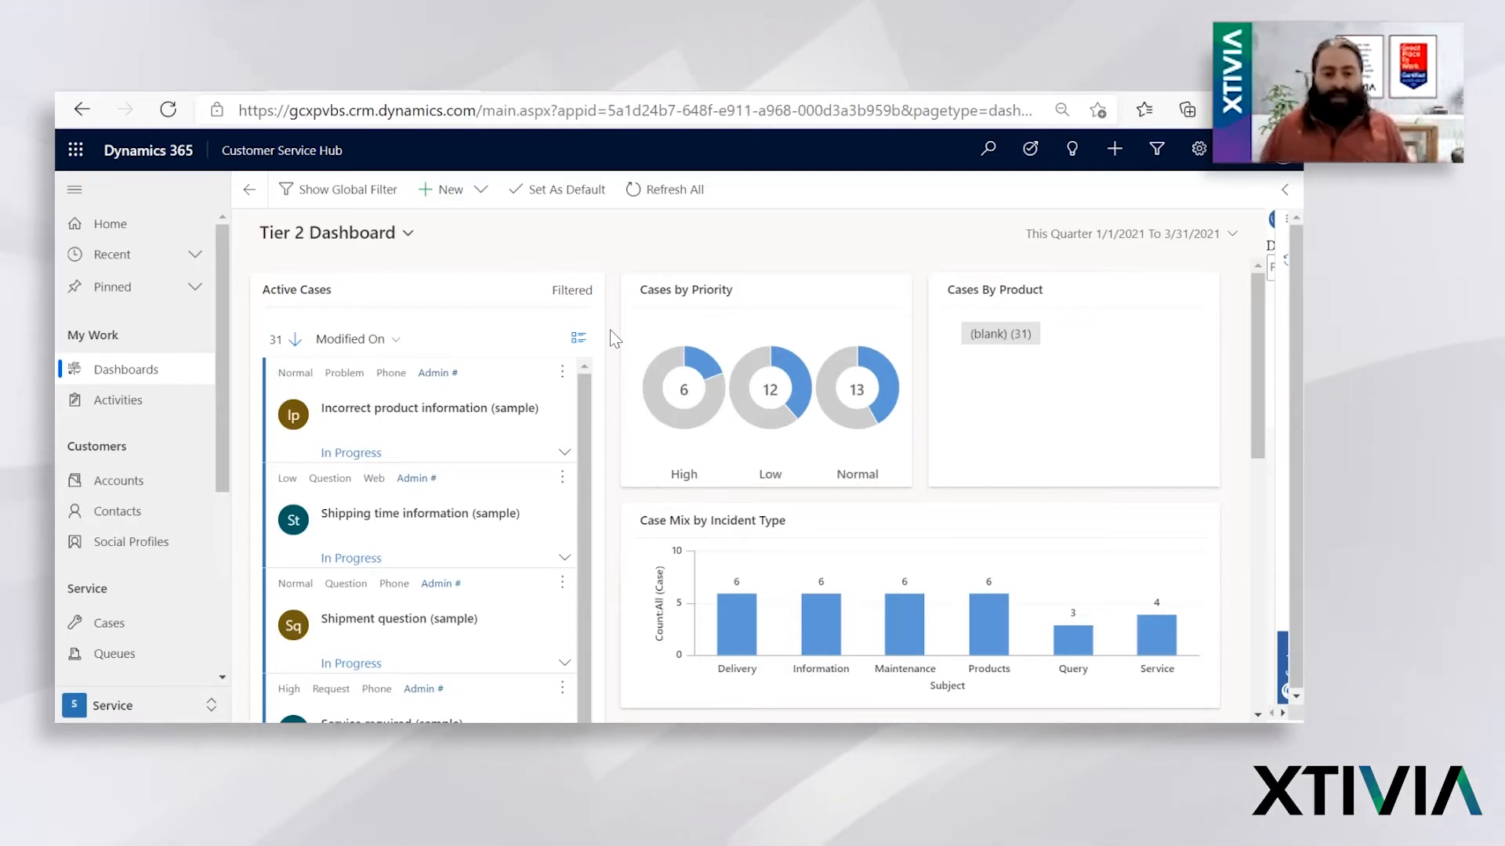
Step: Open the active case "Incorrect product information (sample)" and review its summary fields, from the contact details to the entitlement and description
click(417, 409)
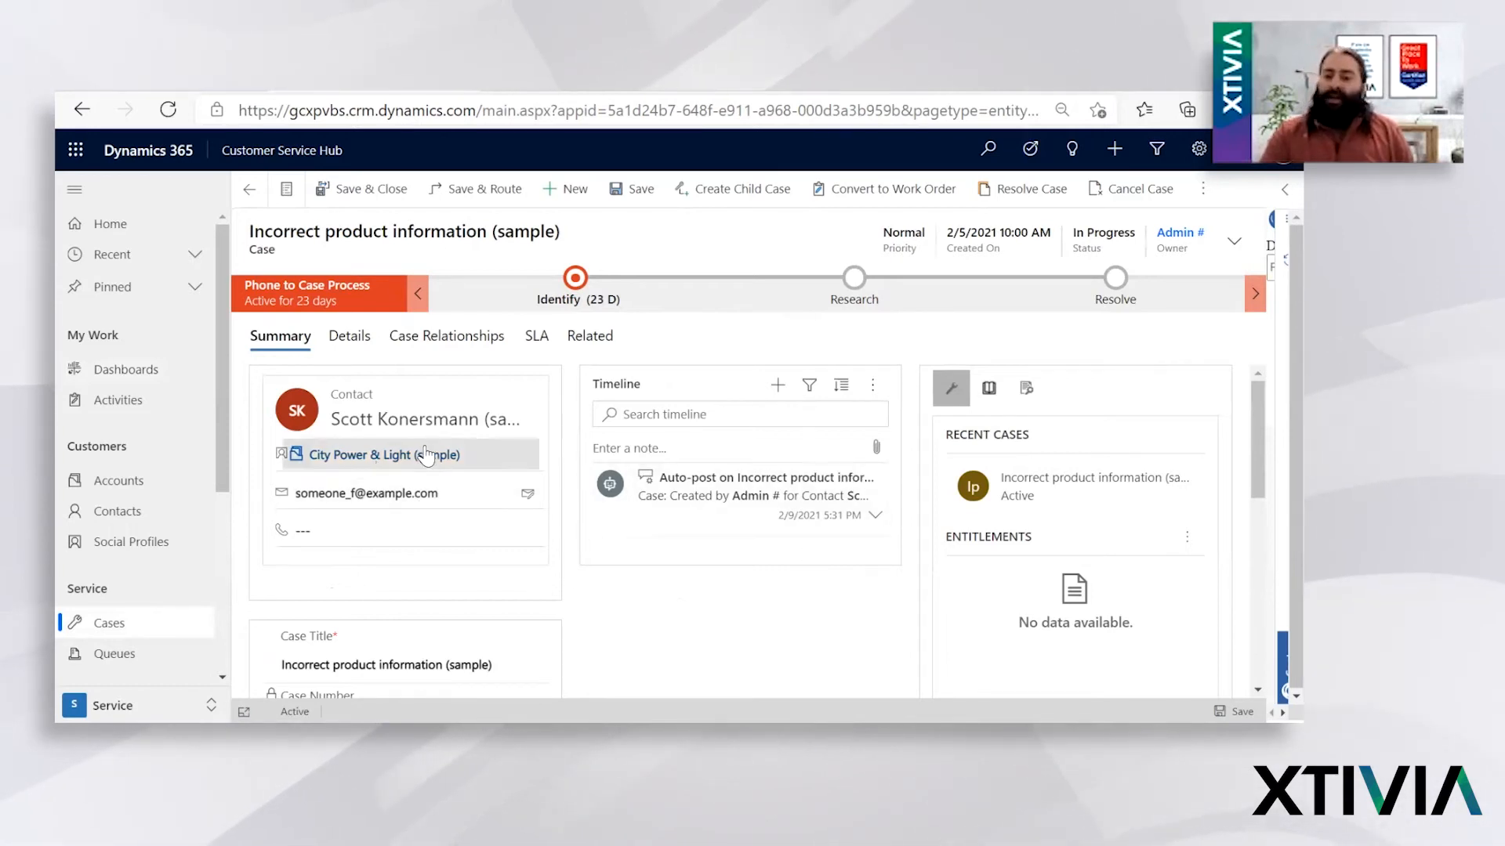
scroll(618, 592, down, 2)
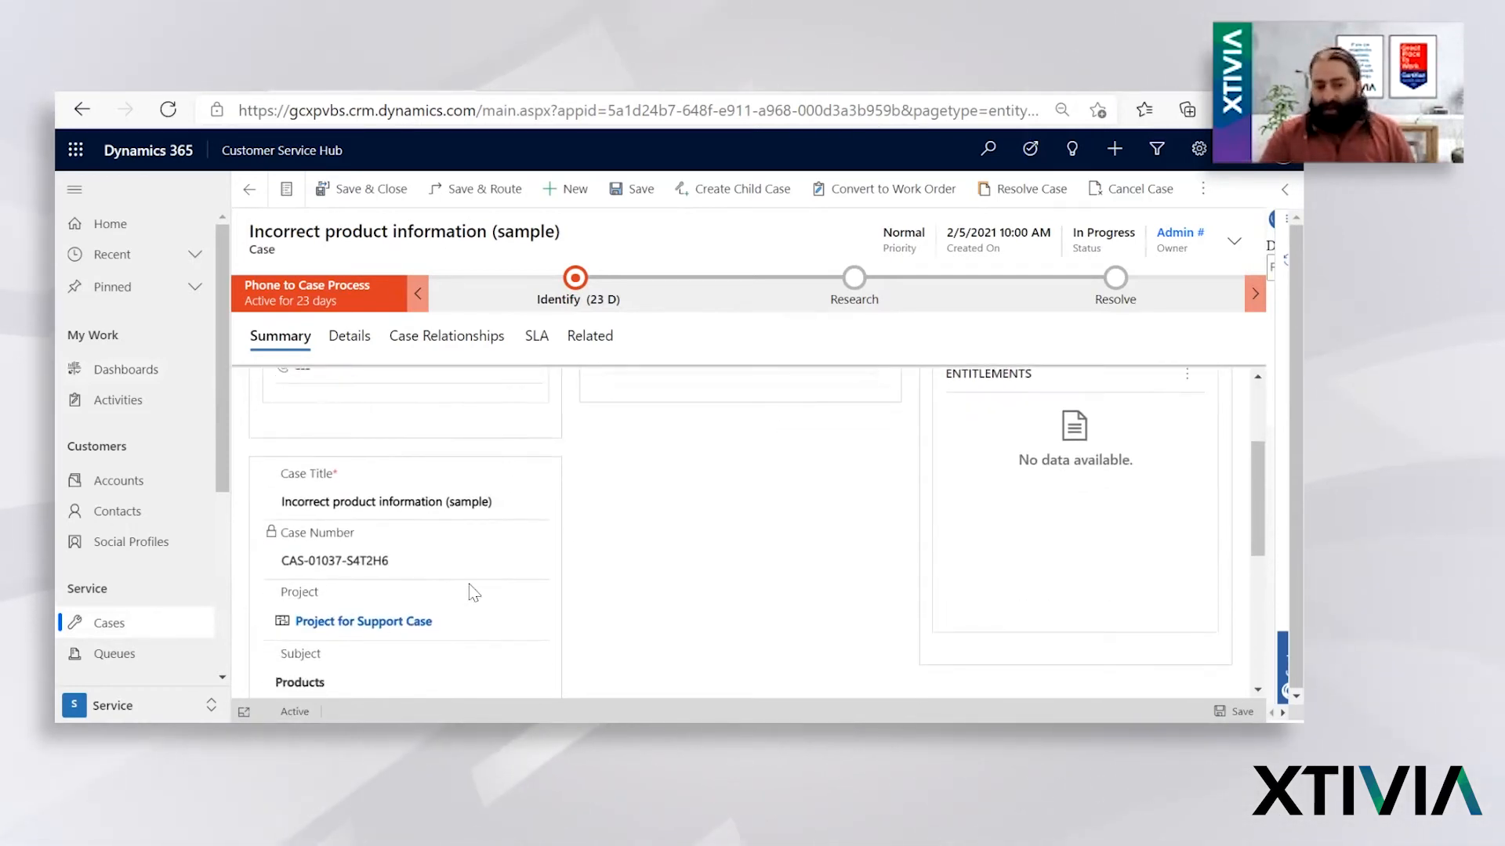
scroll(480, 587, down, 1)
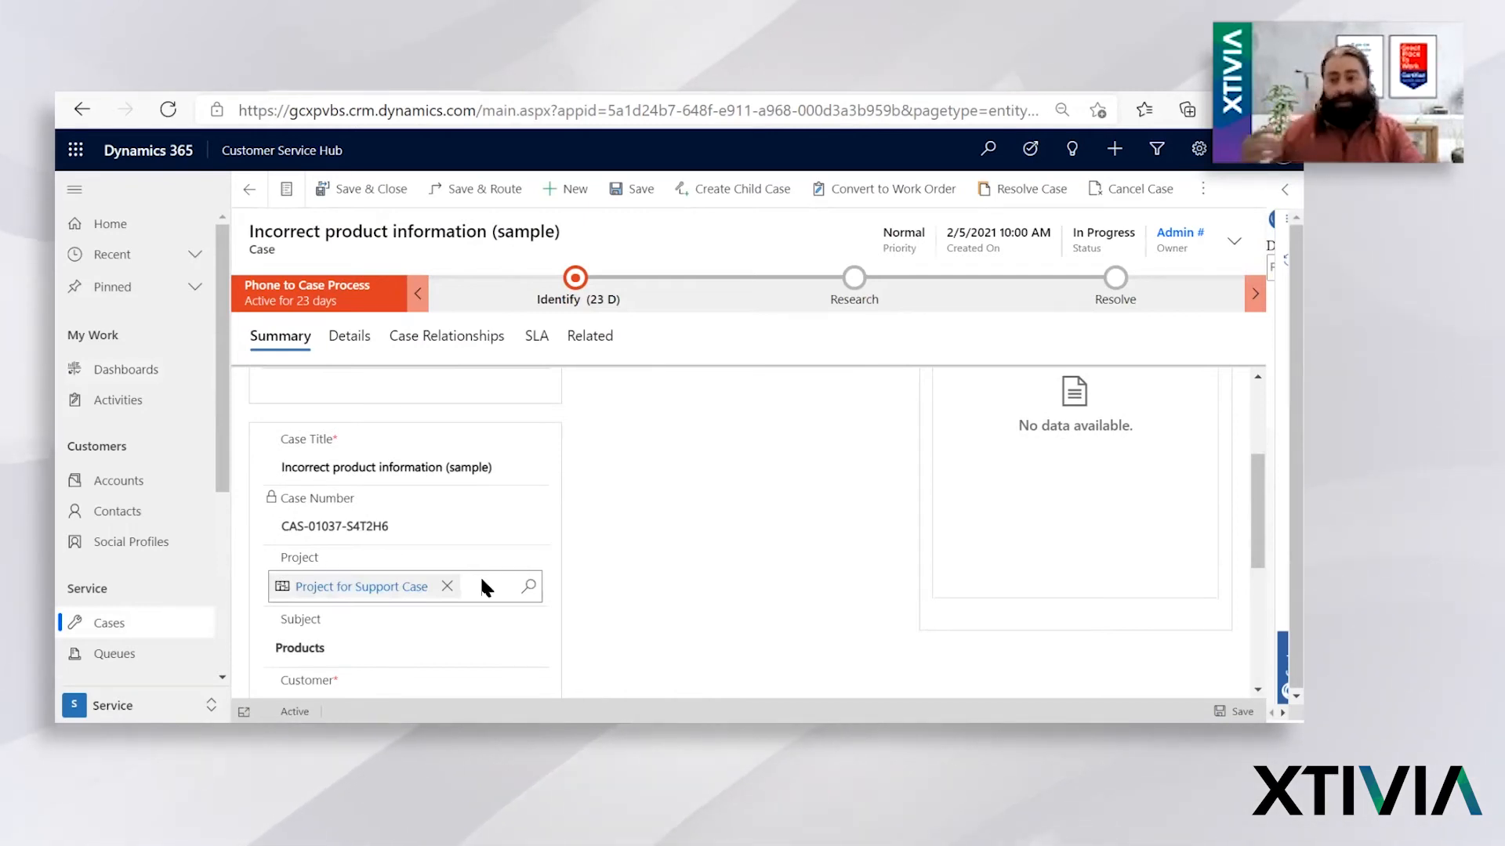
scroll(482, 588, down, 1)
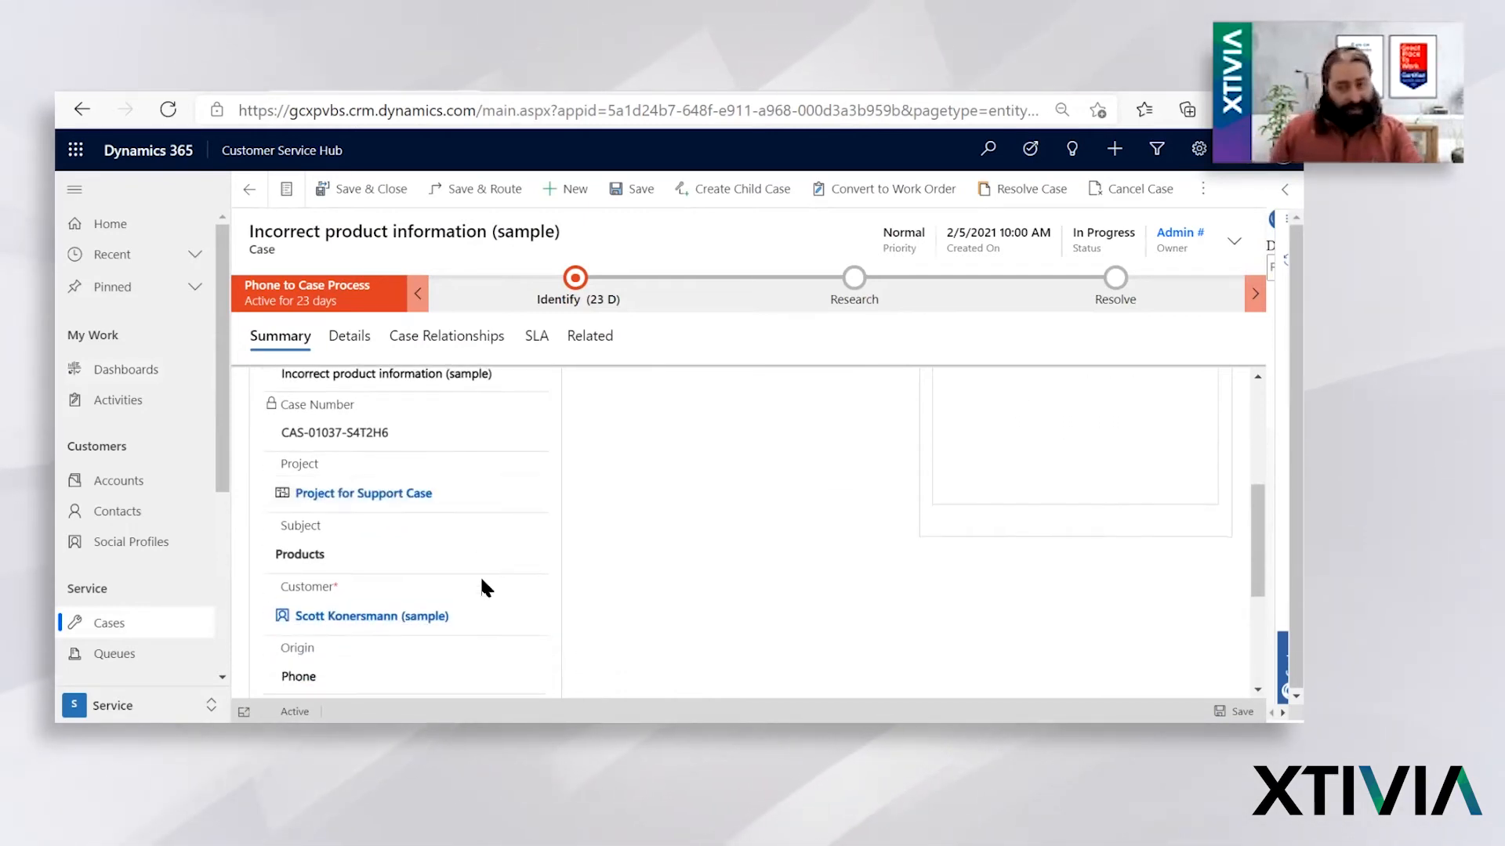
scroll(482, 580, down, 1)
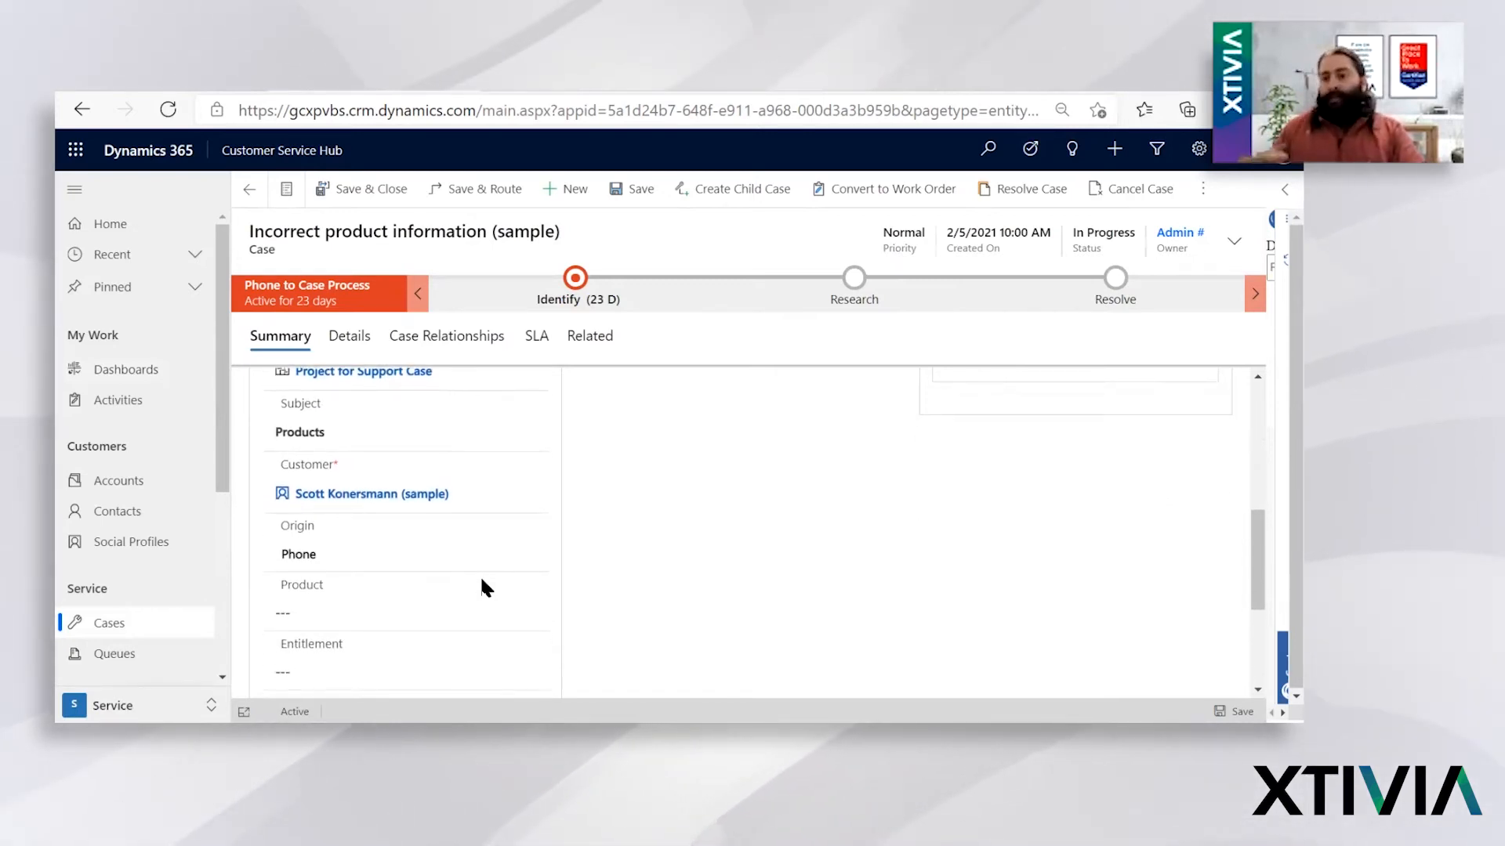
scroll(482, 581, down, 1)
click(484, 581)
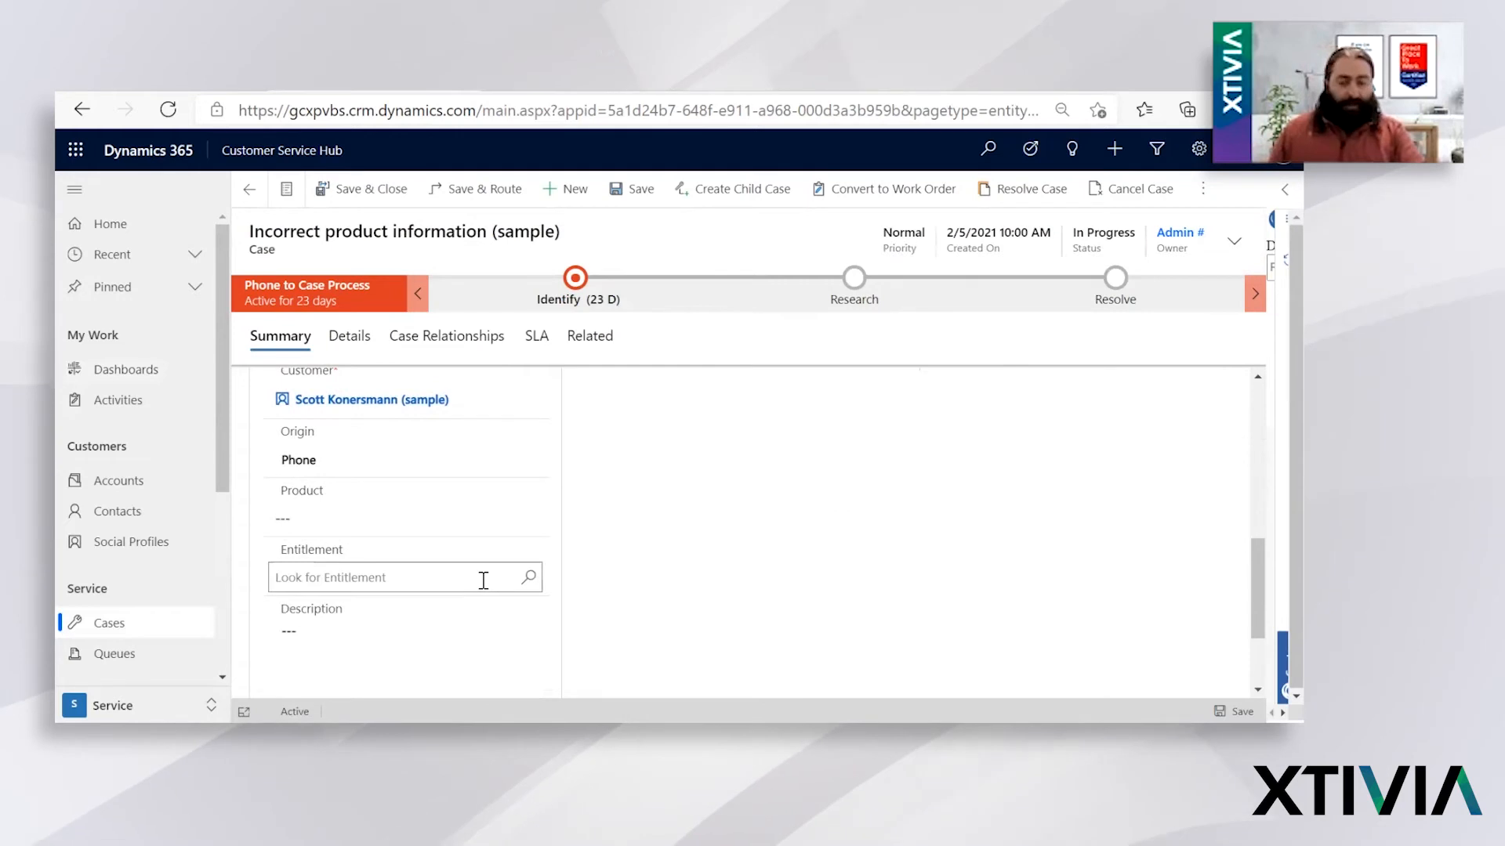
click(741, 523)
scroll(744, 529, up, 5)
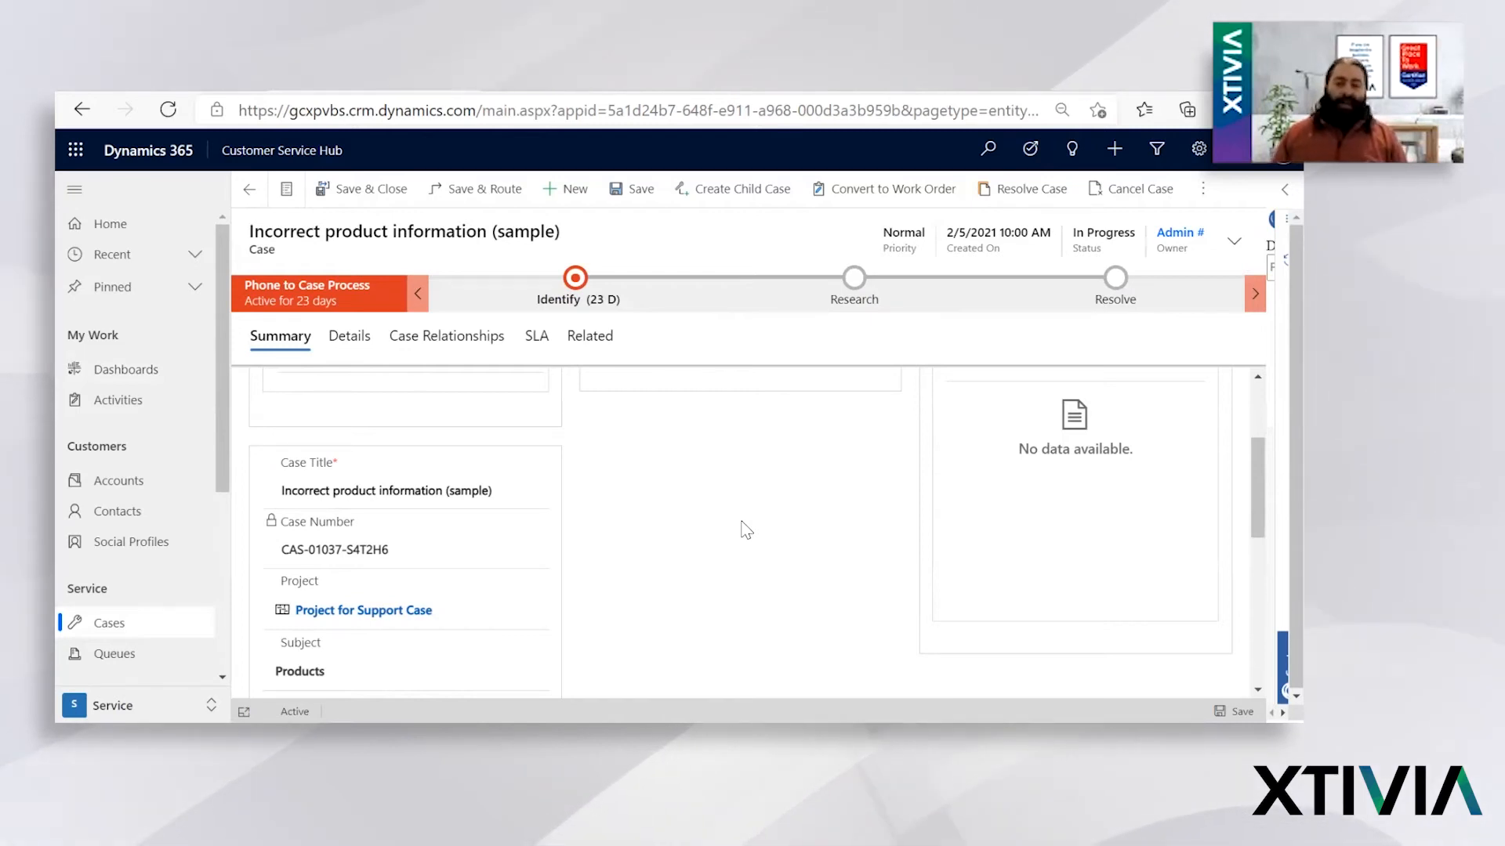
scroll(744, 530, up, 3)
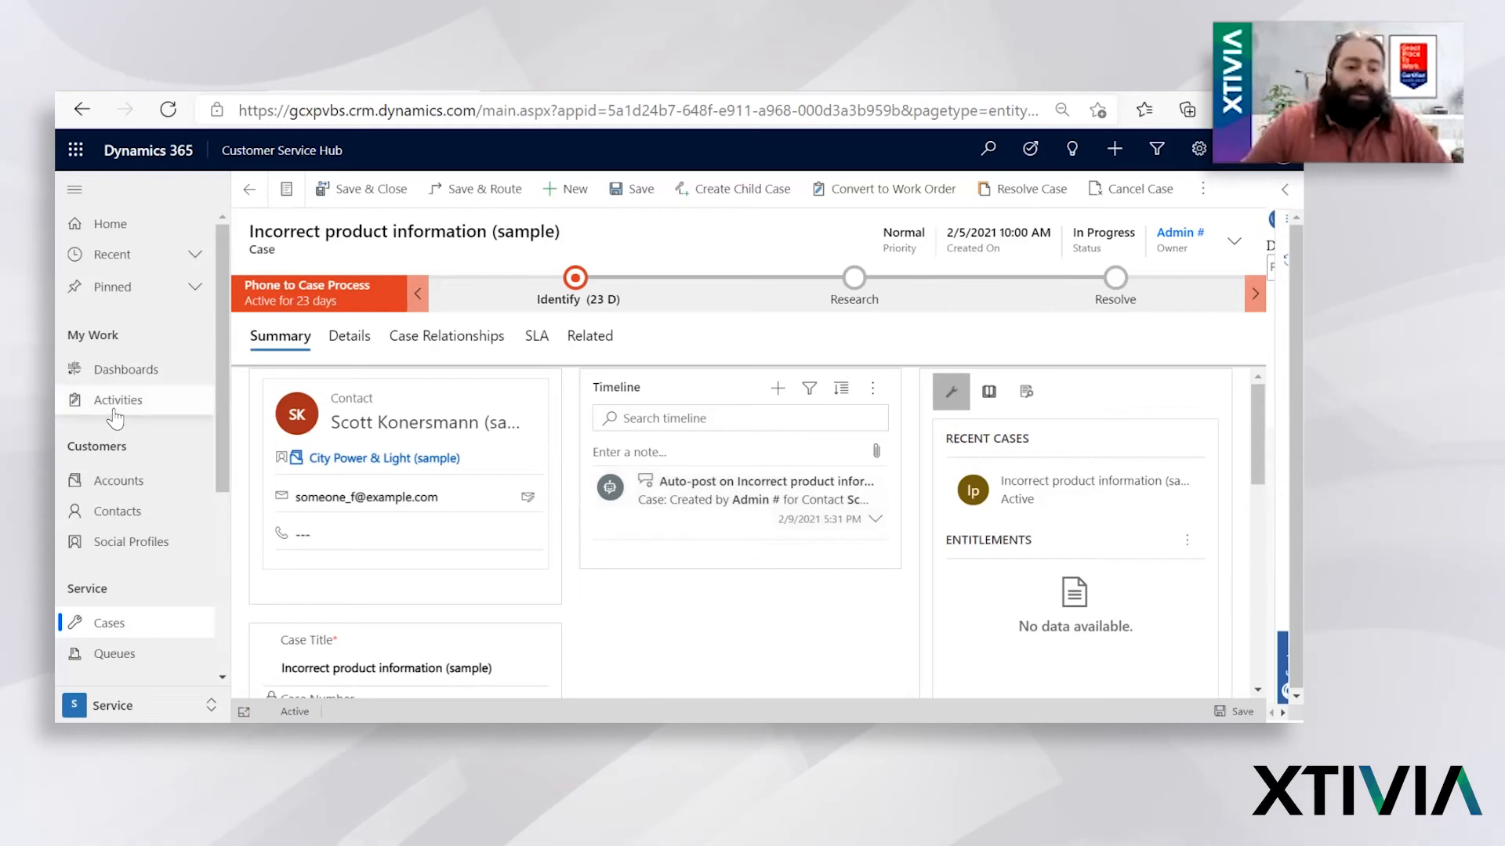
Step: Go to the service queues and check which queue choices are available for the "Items I am working on" view
scroll(115, 420, down, 2)
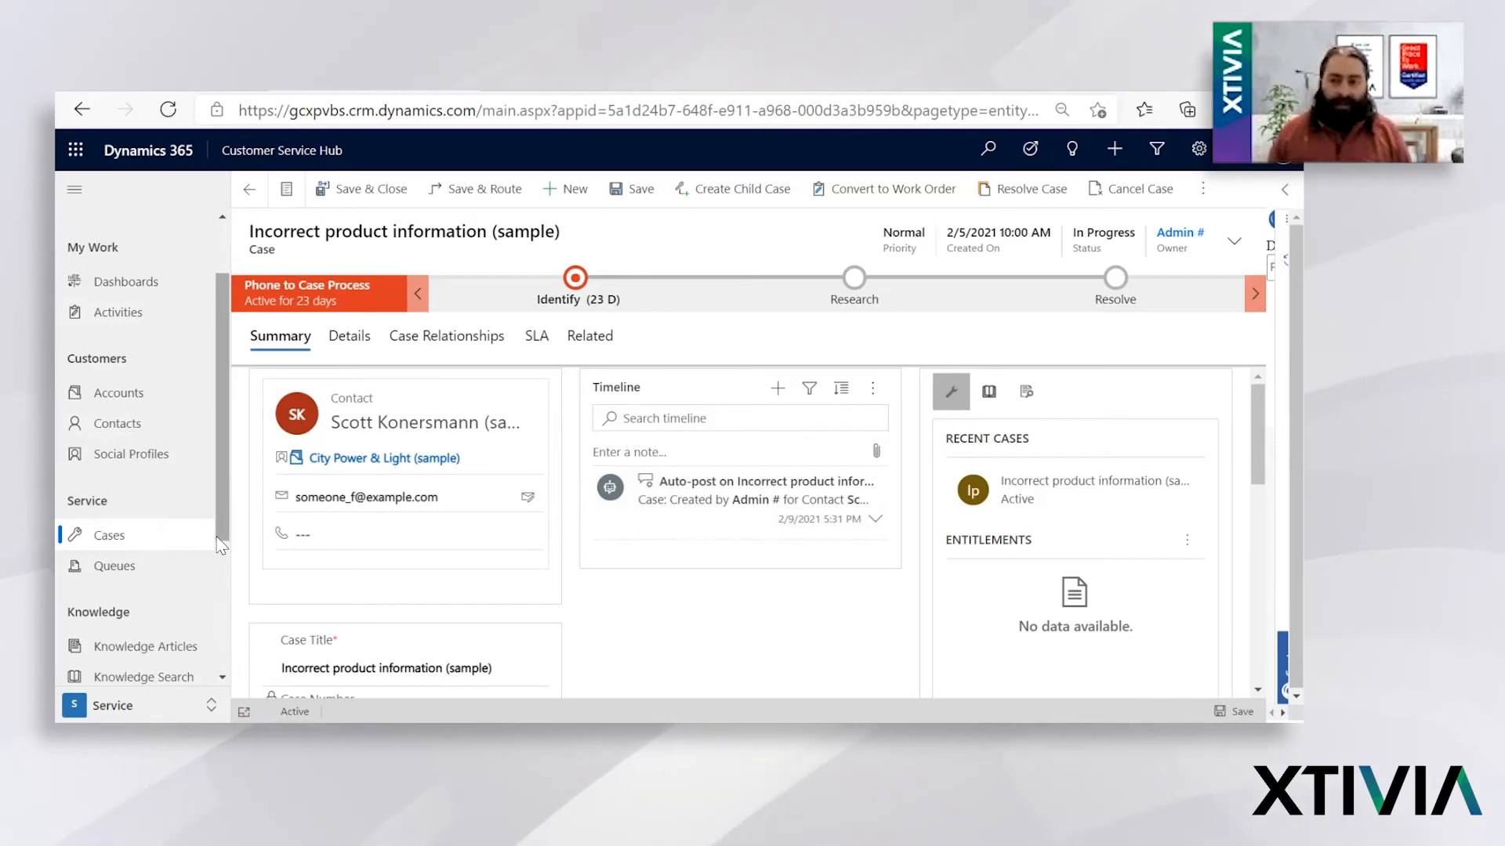
click(141, 577)
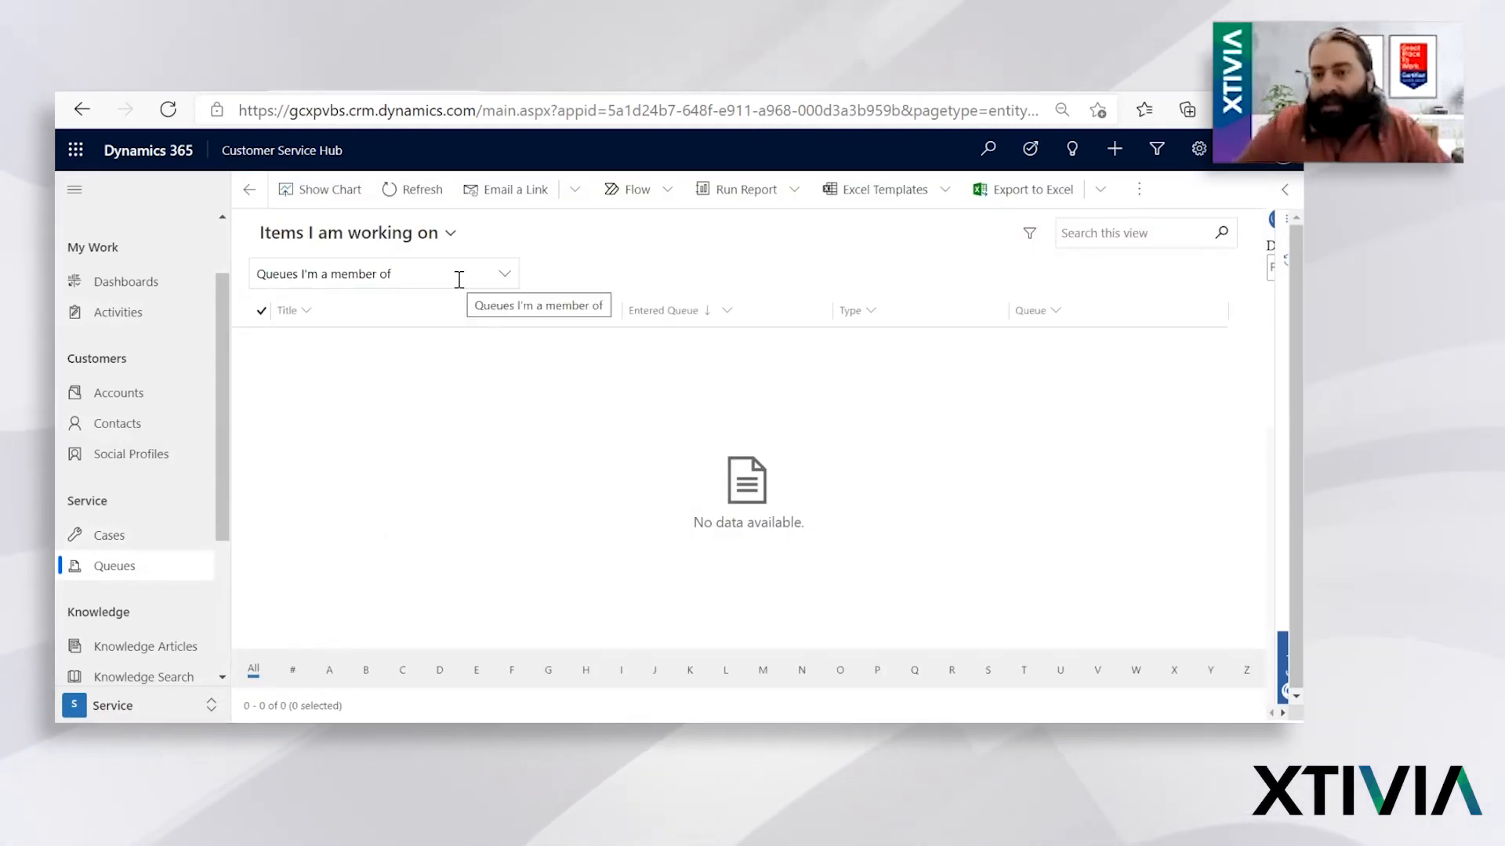
click(504, 279)
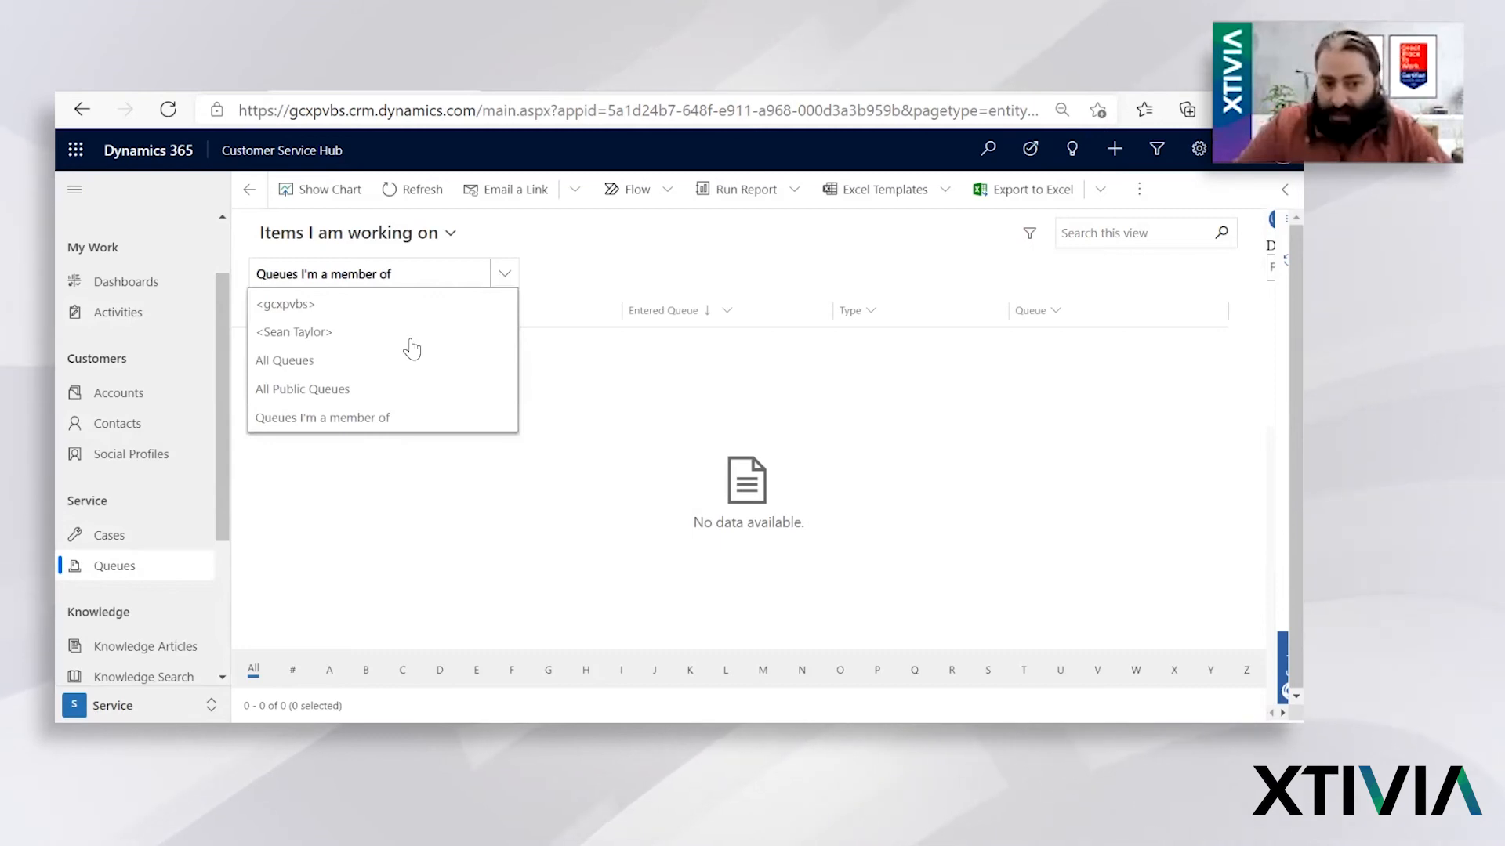
click(655, 236)
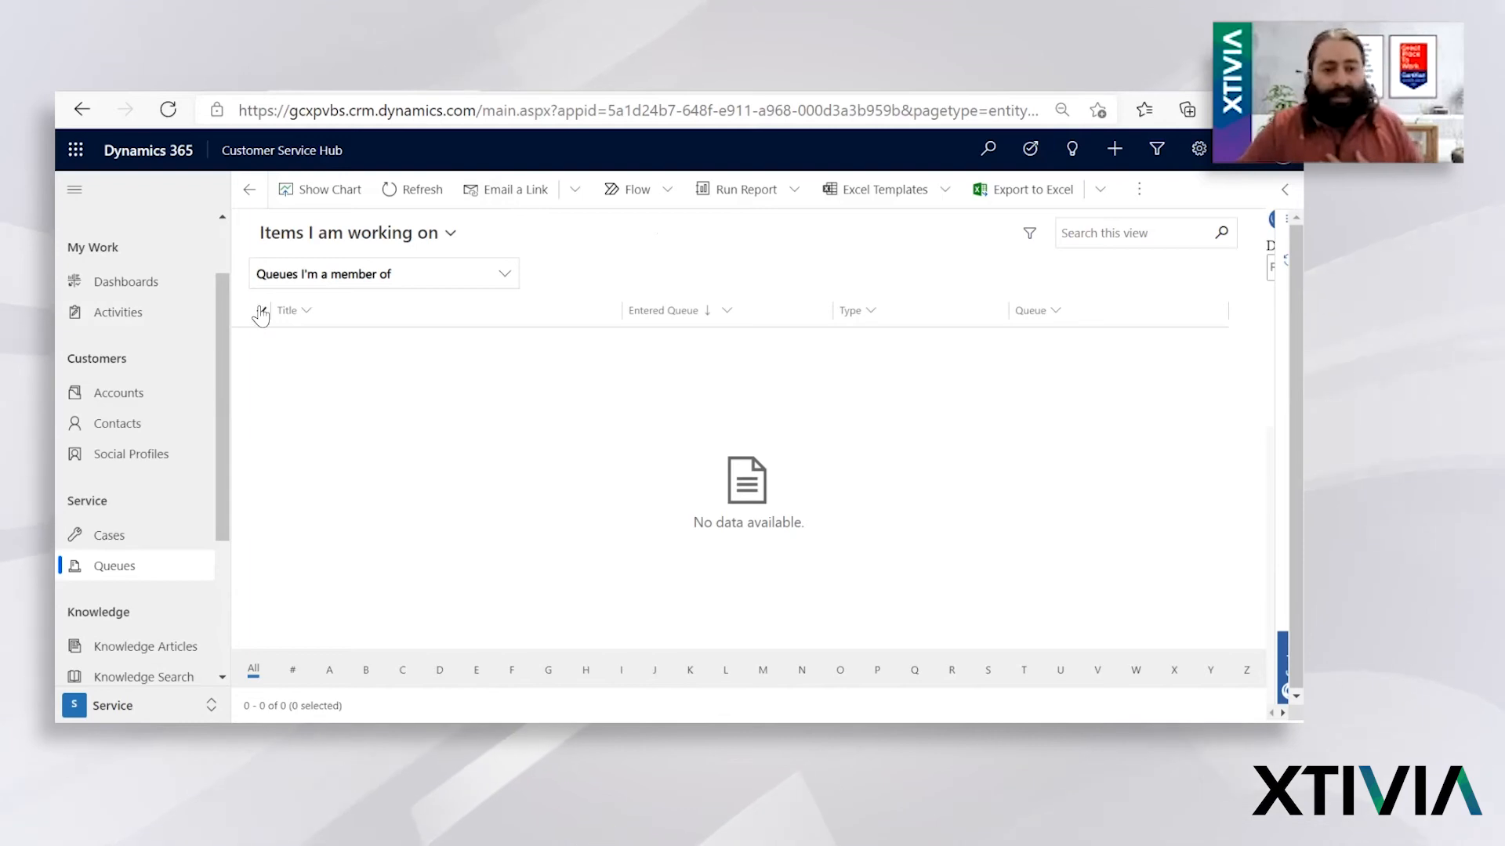
Step: Go to My Active Cases and open the "Average order shipment time (sample)" case to view its summary
click(185, 530)
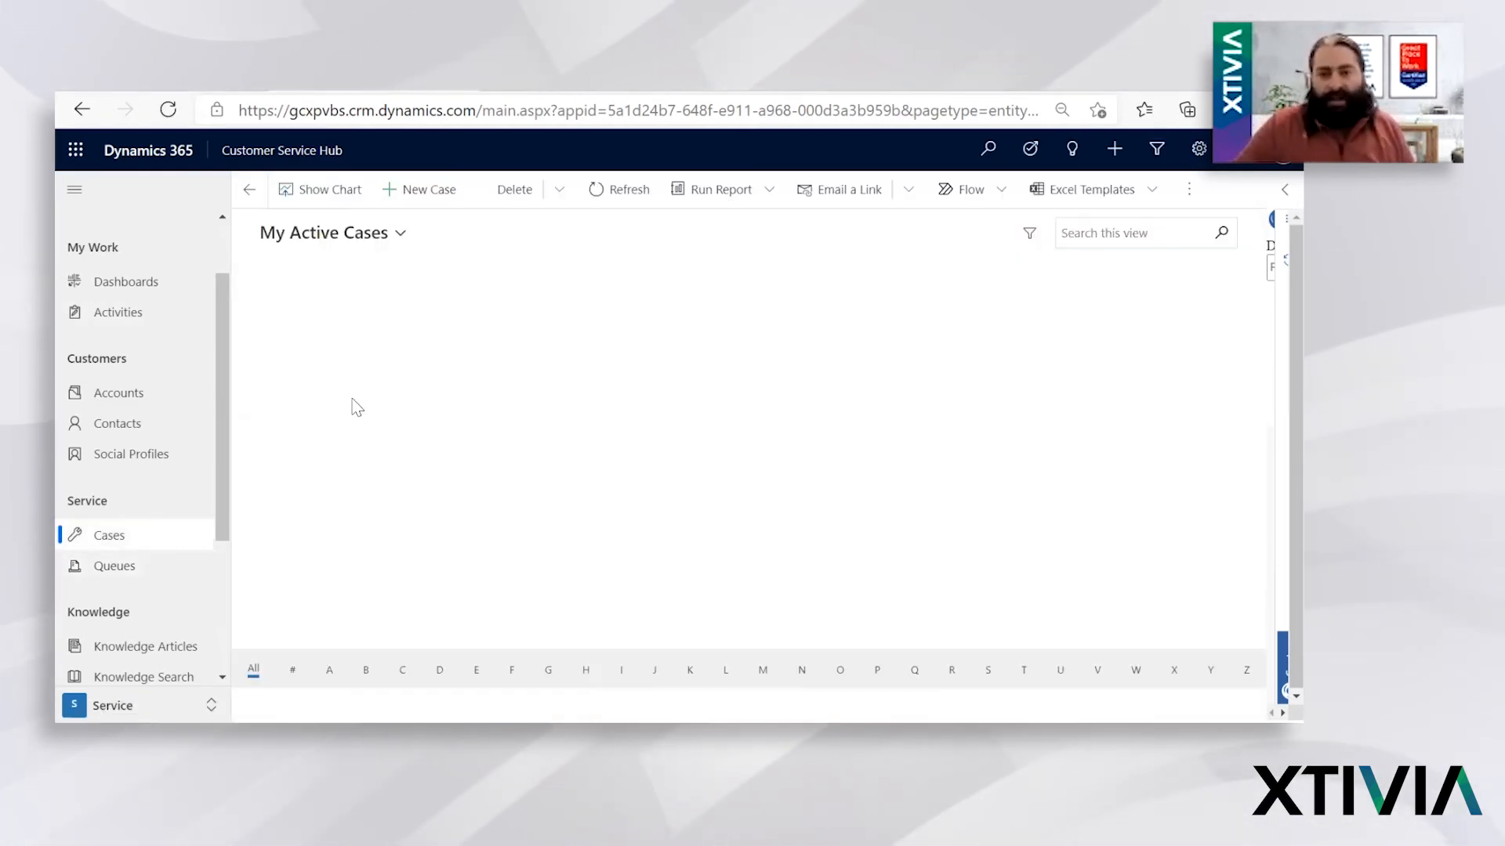
click(394, 313)
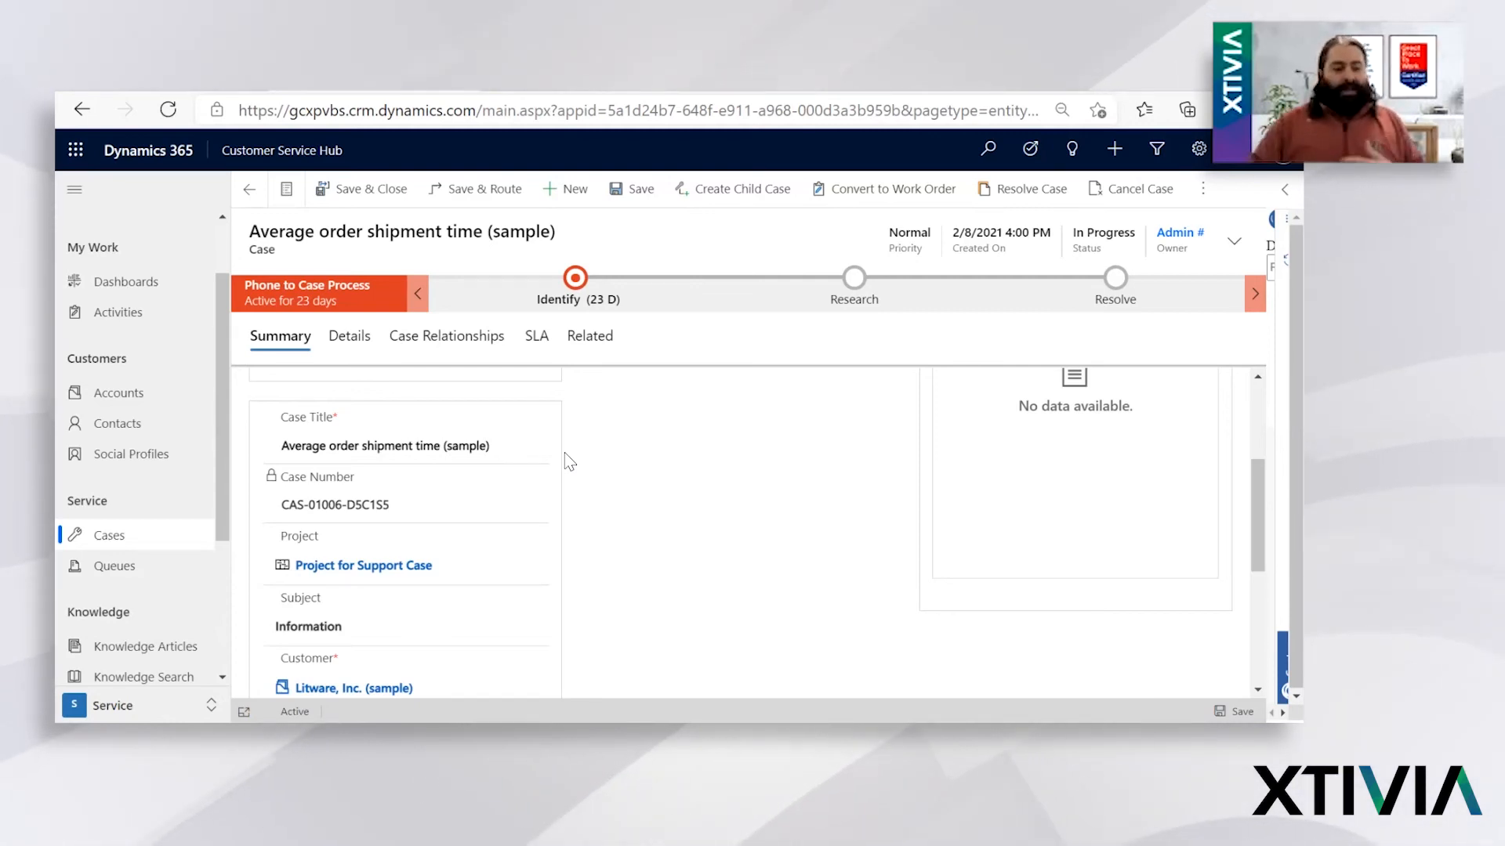
Step: Go to the knowledge articles and look over the My Active Articles list and the site navigation
click(145, 657)
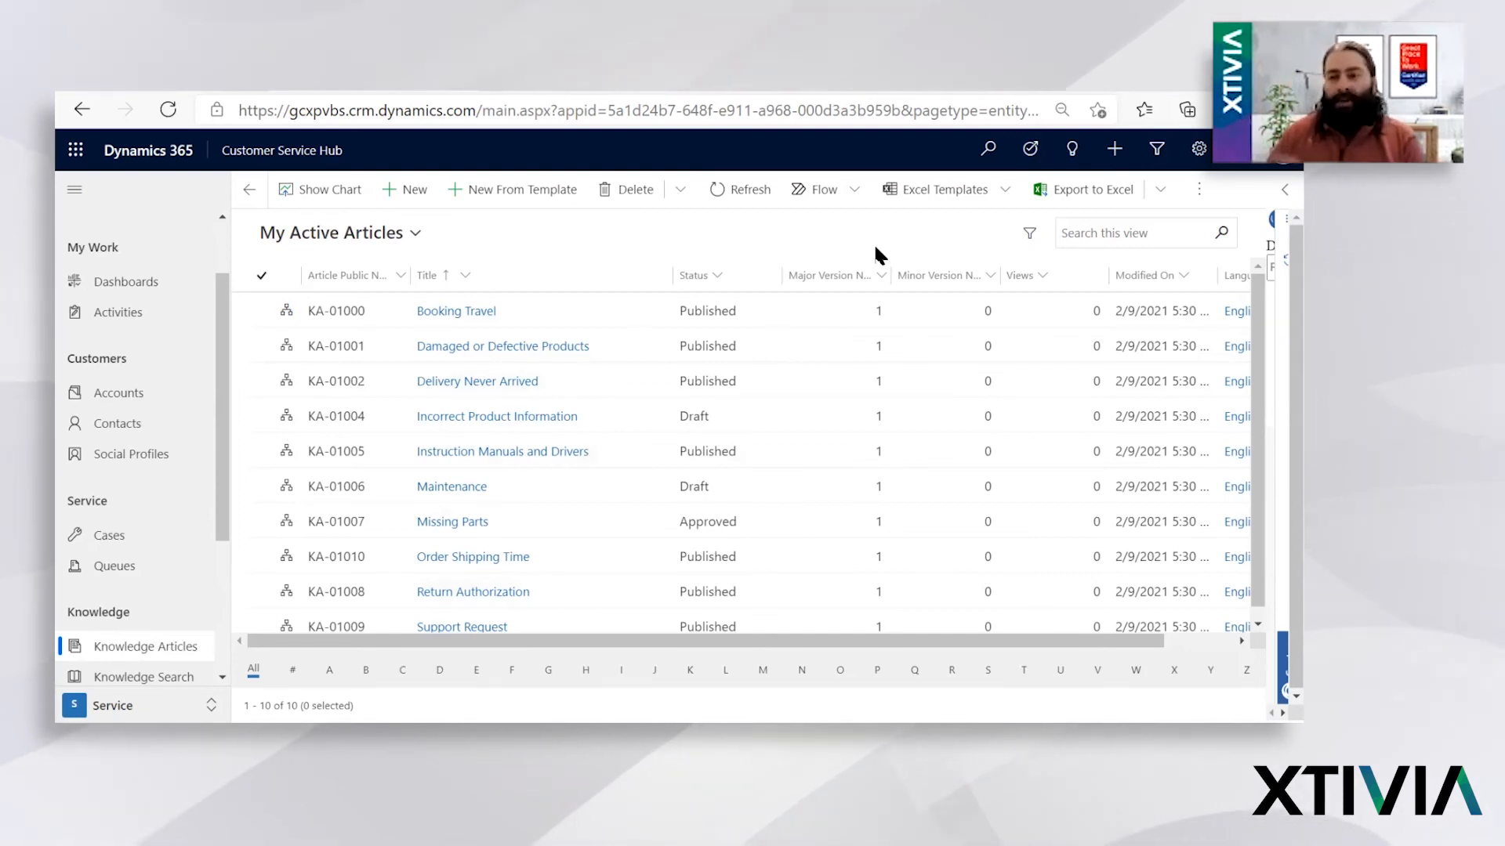
scroll(180, 350, down, 1)
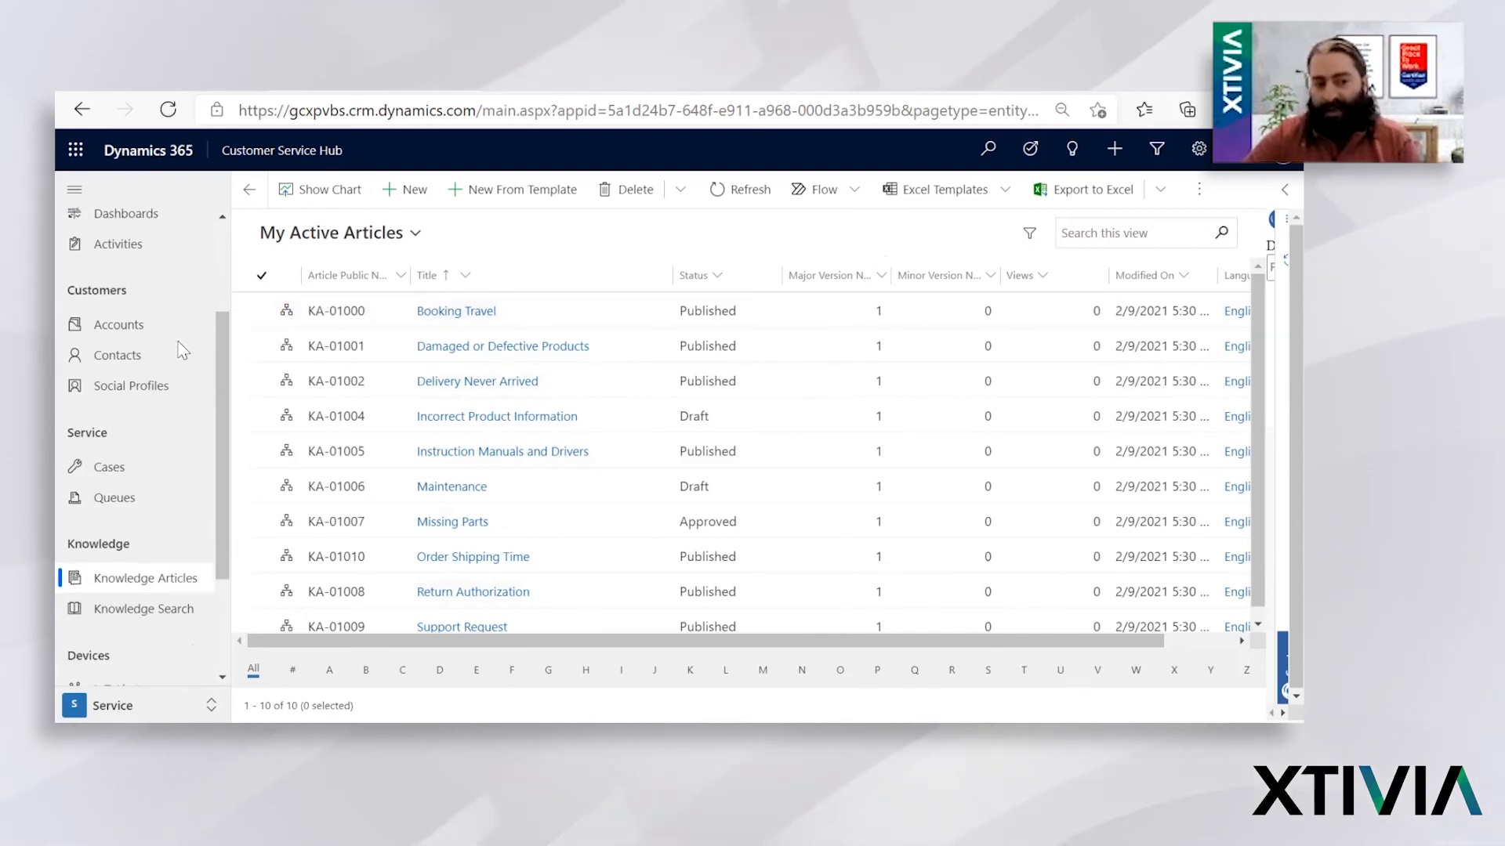
scroll(180, 350, up, 3)
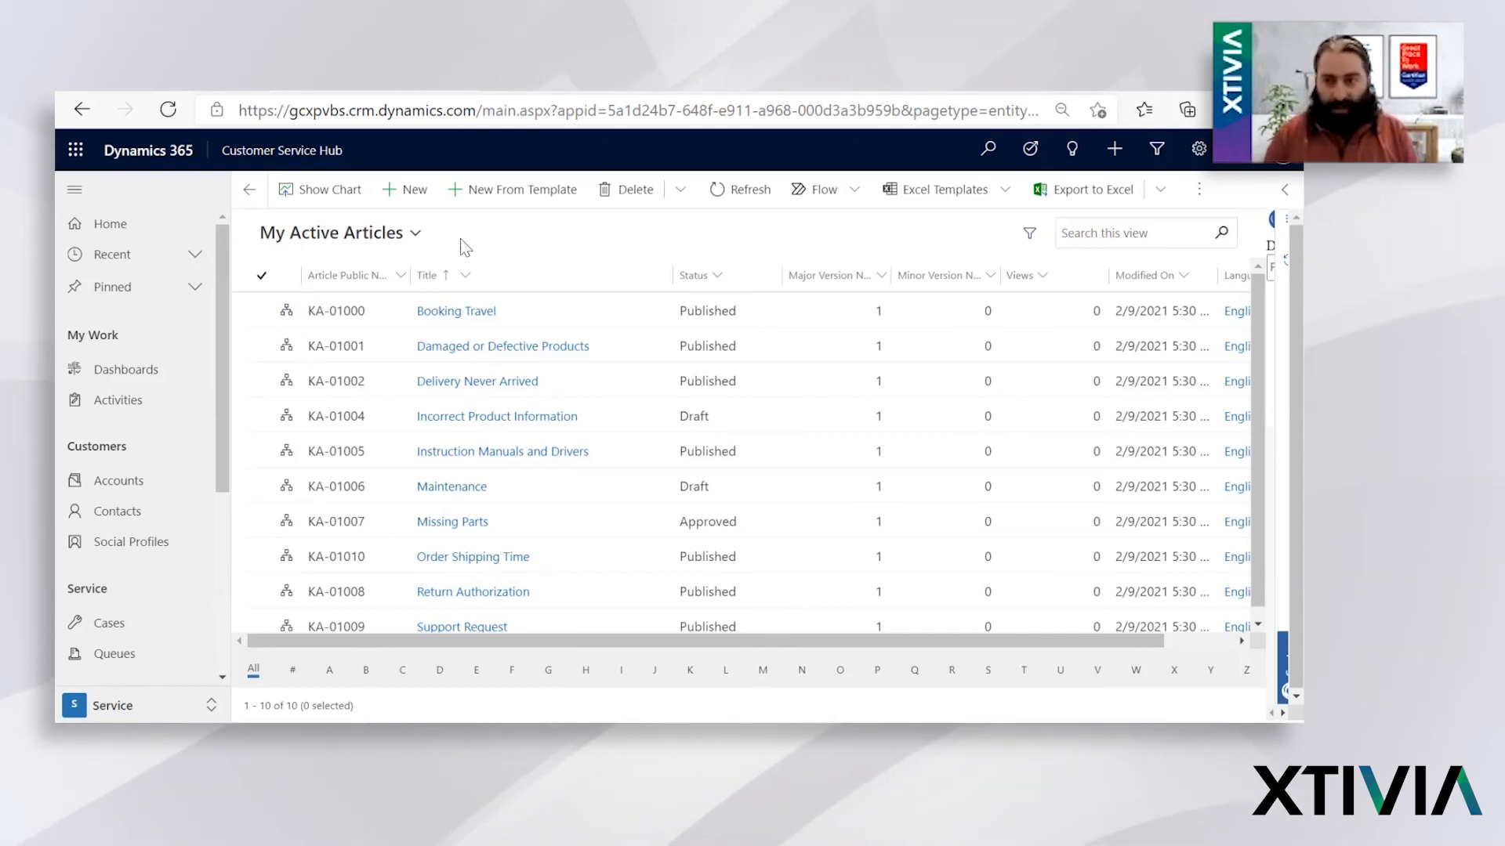
Step: Return to the Home page of the Customer Service Hub
click(150, 229)
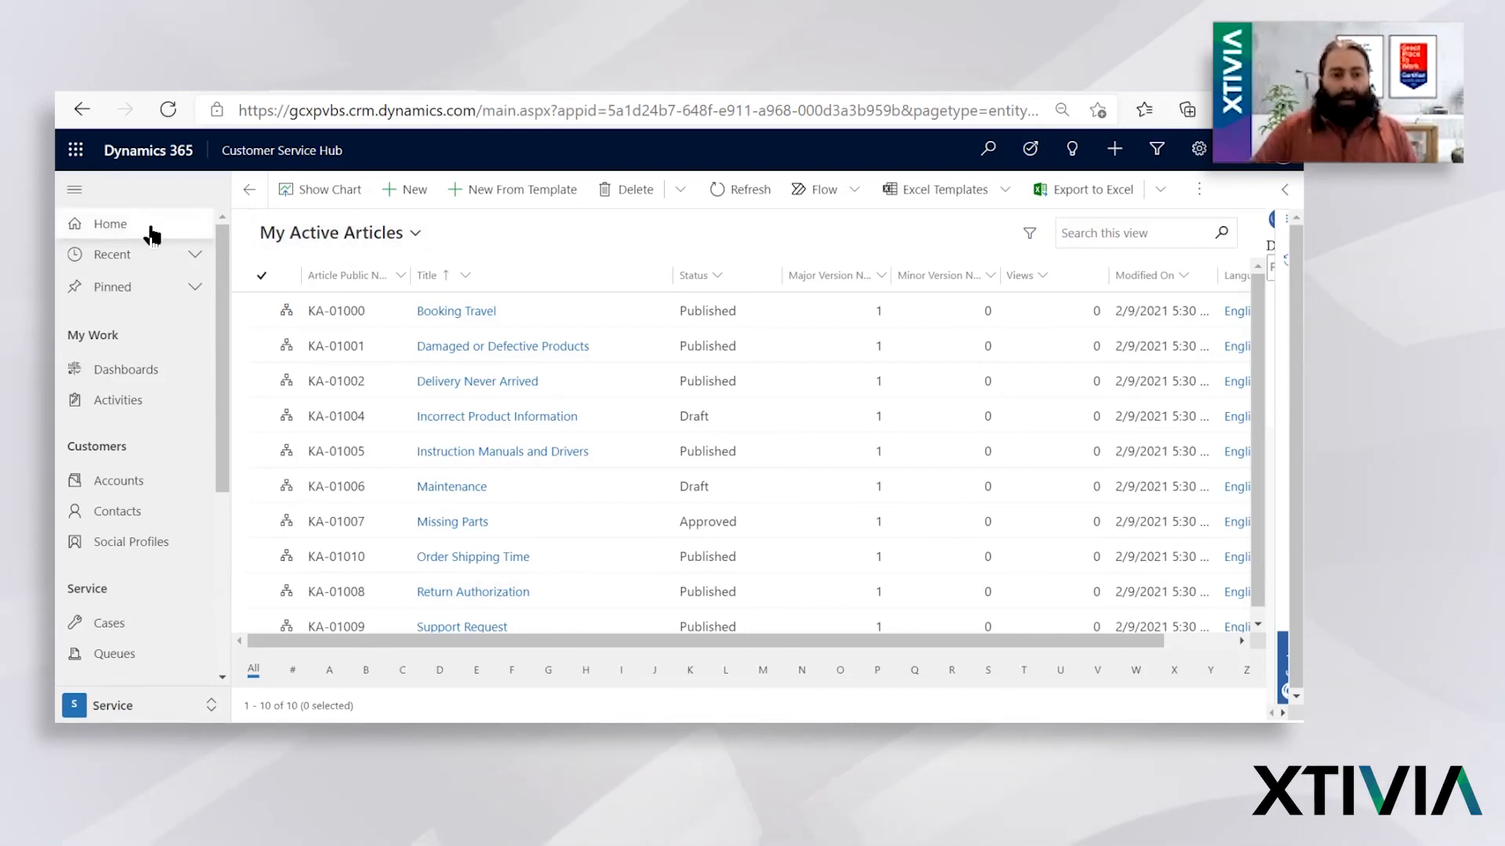